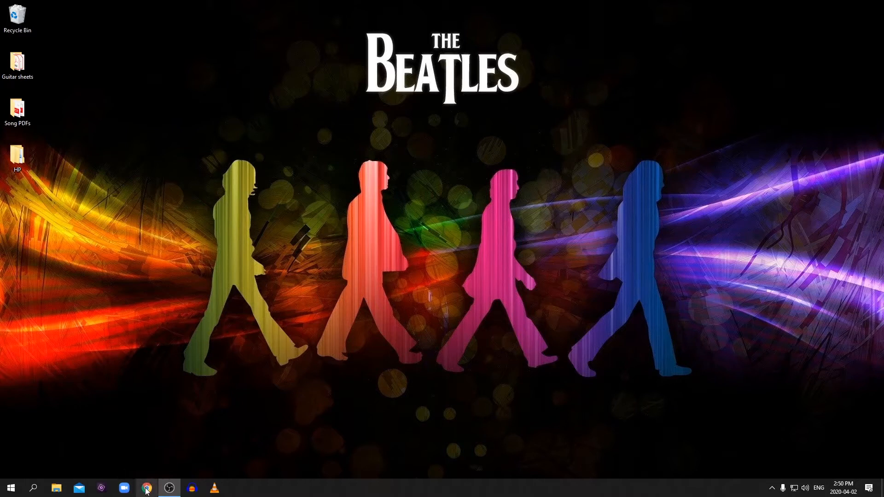
pyautogui.click(11, 489)
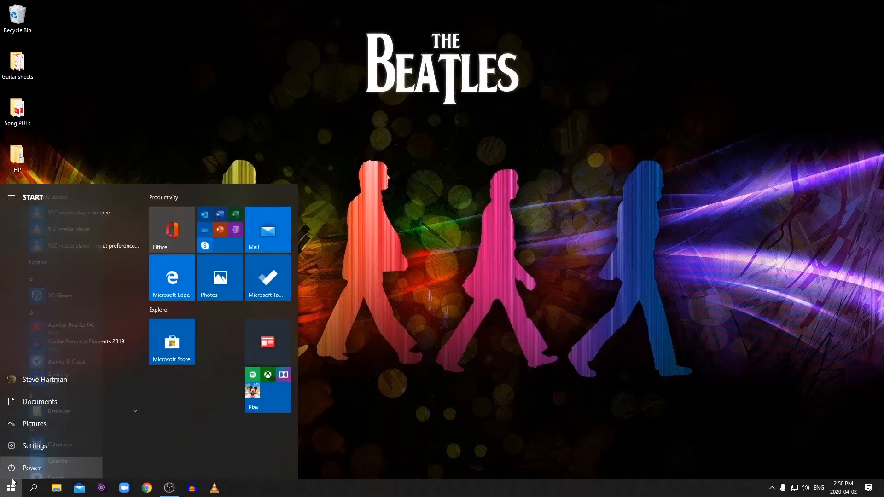
pyautogui.scroll(-2, 79, 374)
pyautogui.scroll(-1, 83, 385)
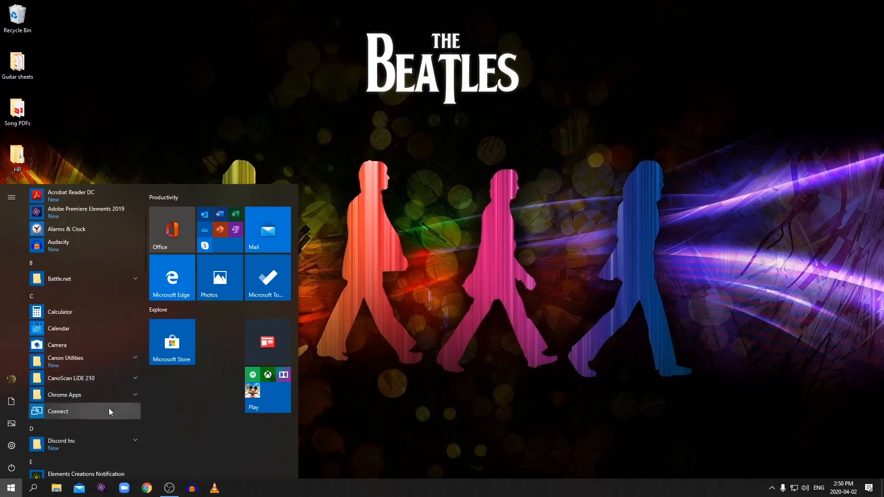
pyautogui.click(373, 330)
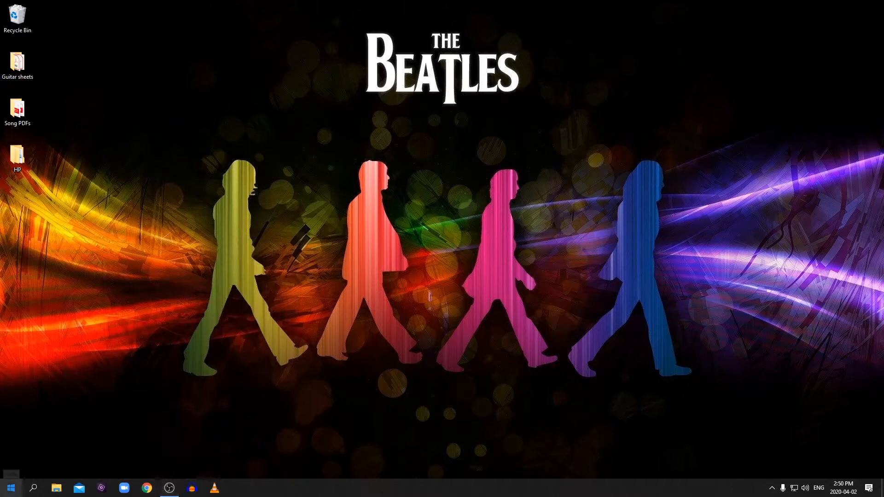
# Find Google Chrome among the installed apps by searching for "chrome" and launch it.
pyautogui.click(11, 487)
pyautogui.write('chrome')
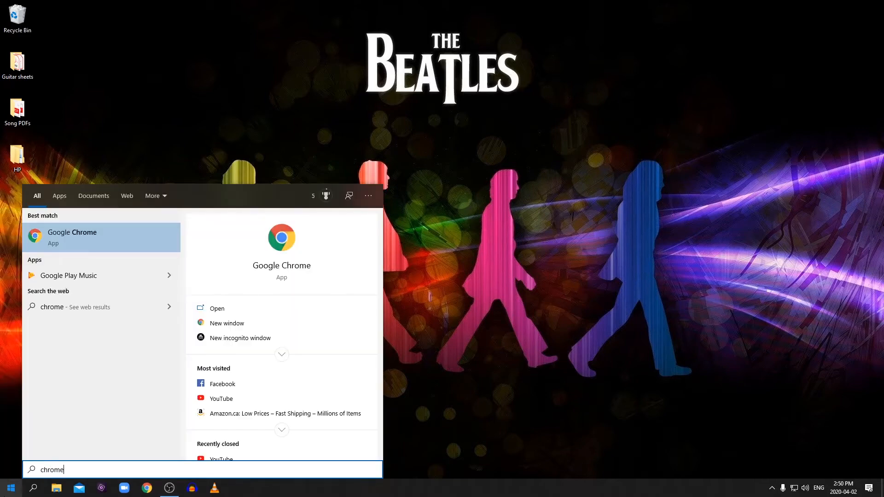
pyautogui.click(93, 234)
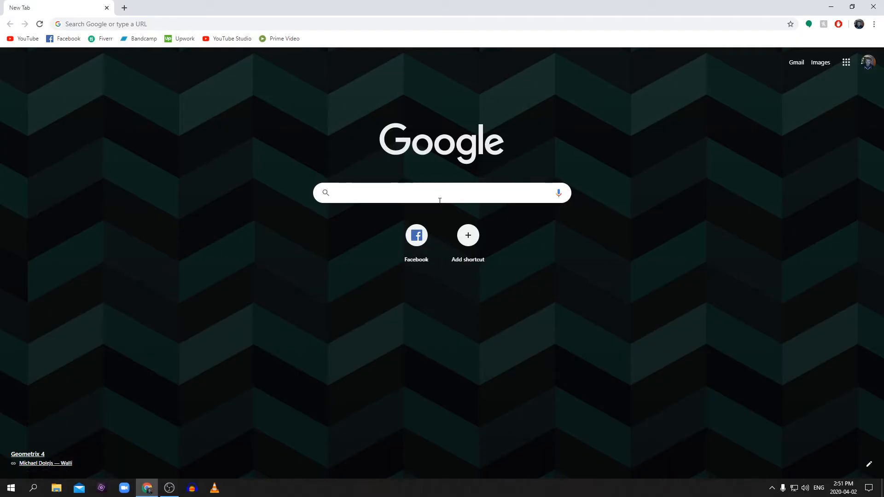
# Search Google for "zoom" and open the official zoom.us website from the results.
pyautogui.write('zoom')
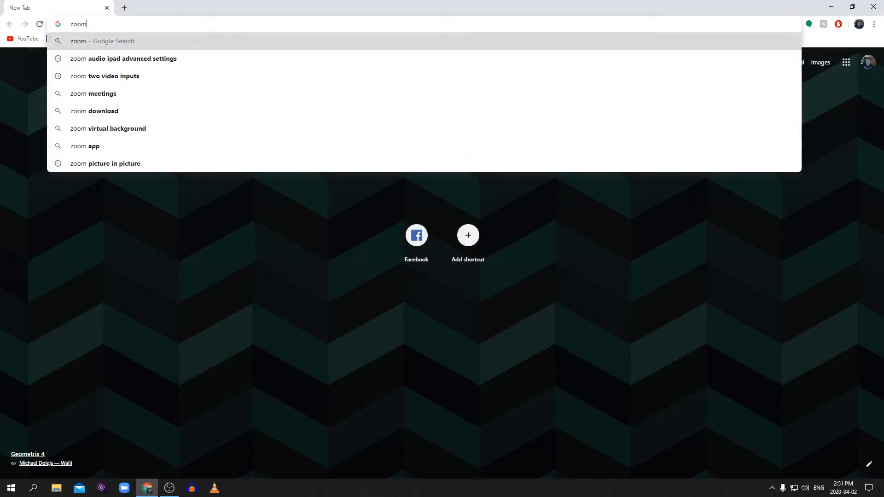
pyautogui.press('Return')
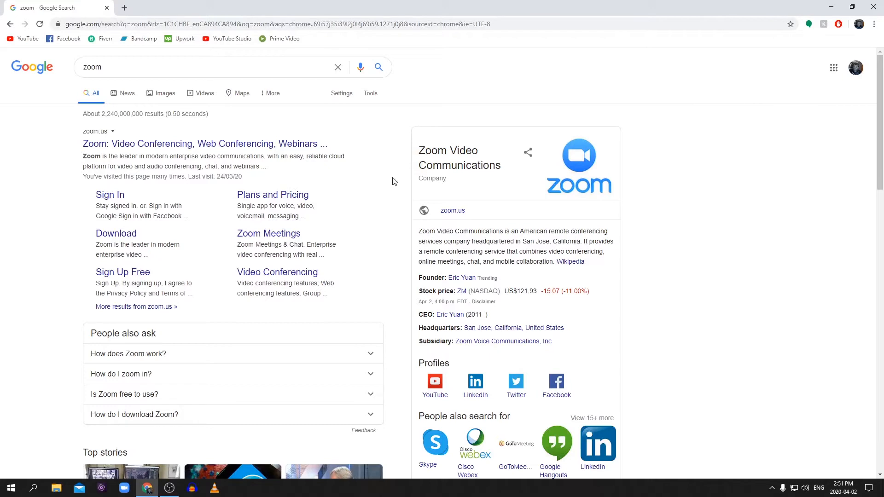
pyautogui.click(240, 145)
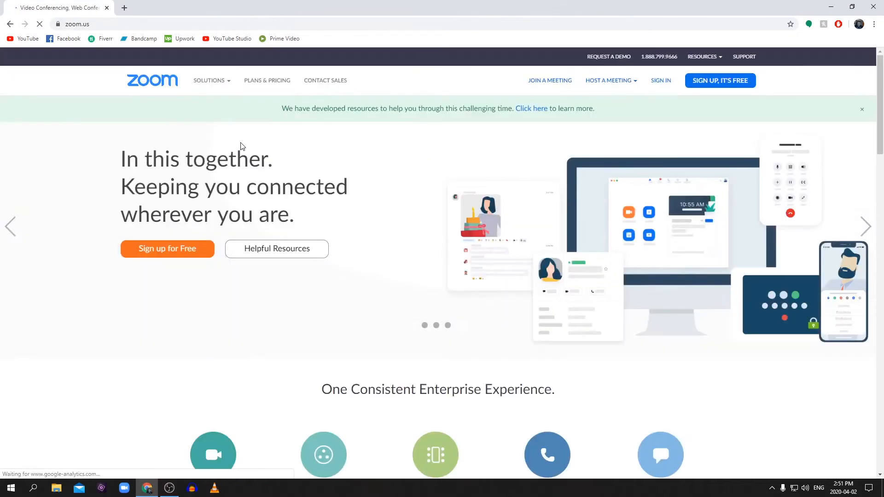
# Sign up for free on the Zoom website using the first listed Google account.
pyautogui.click(163, 250)
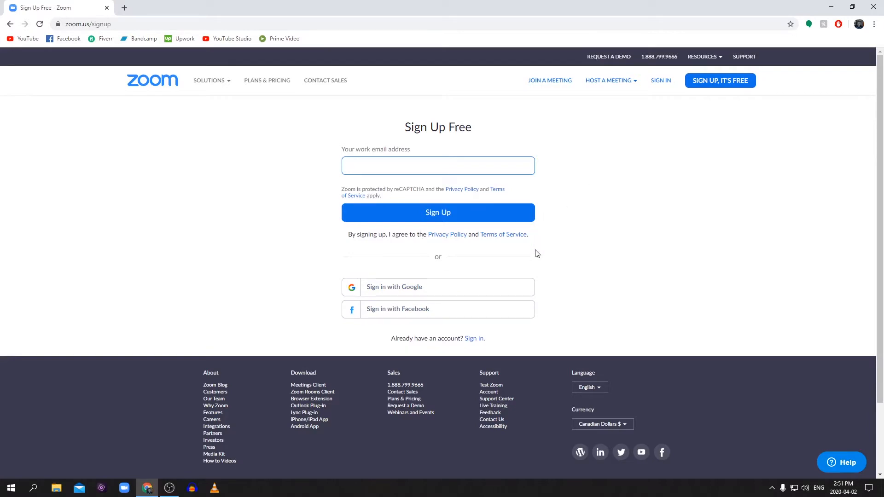
pyautogui.click(489, 289)
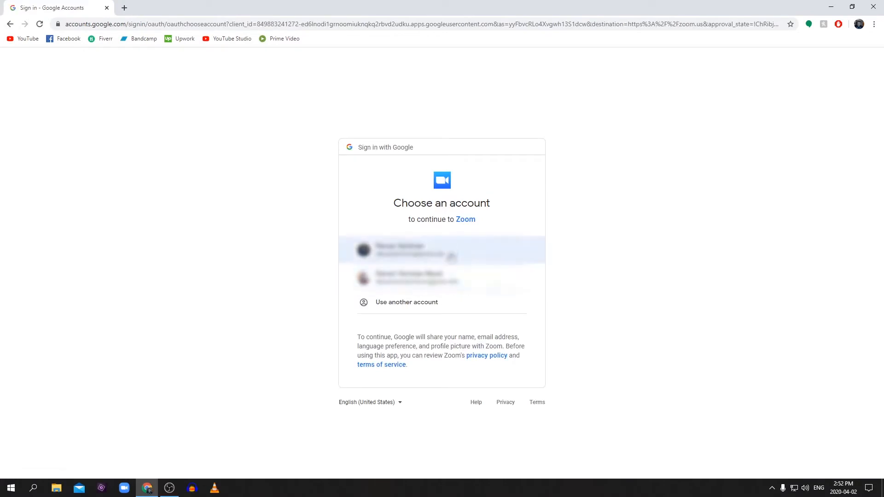
pyautogui.click(450, 257)
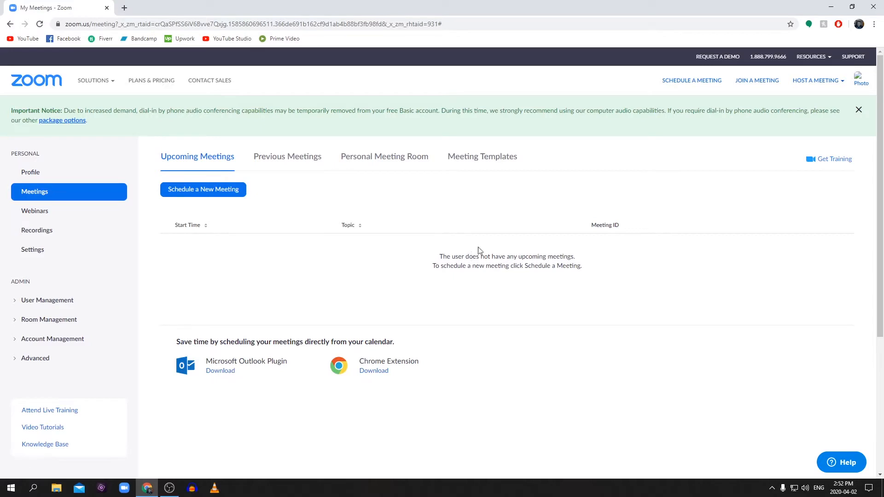
# Host a meeting with video on from the Zoom website and allow it to open in the Zoom application.
pyautogui.click(812, 84)
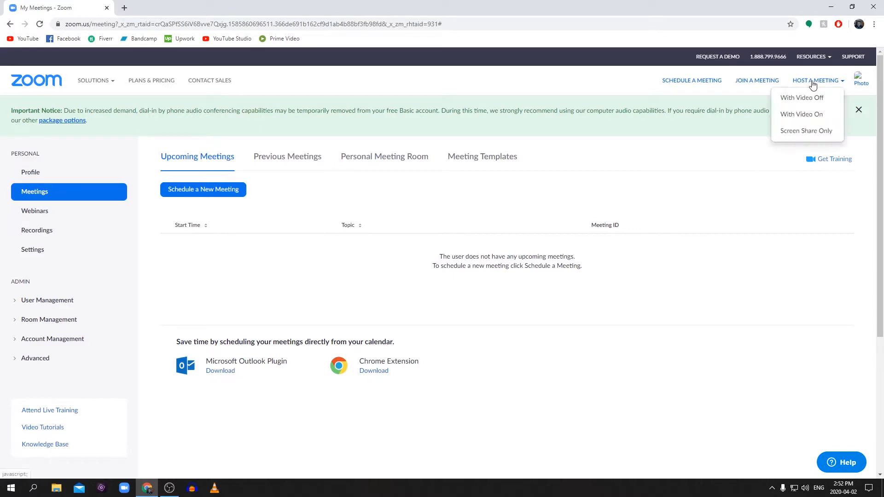
pyautogui.click(813, 83)
pyautogui.click(813, 83)
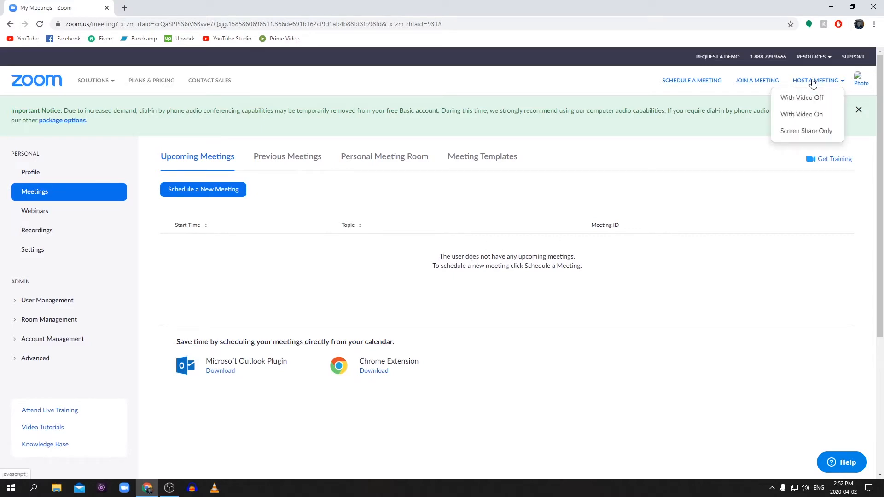
pyautogui.click(807, 114)
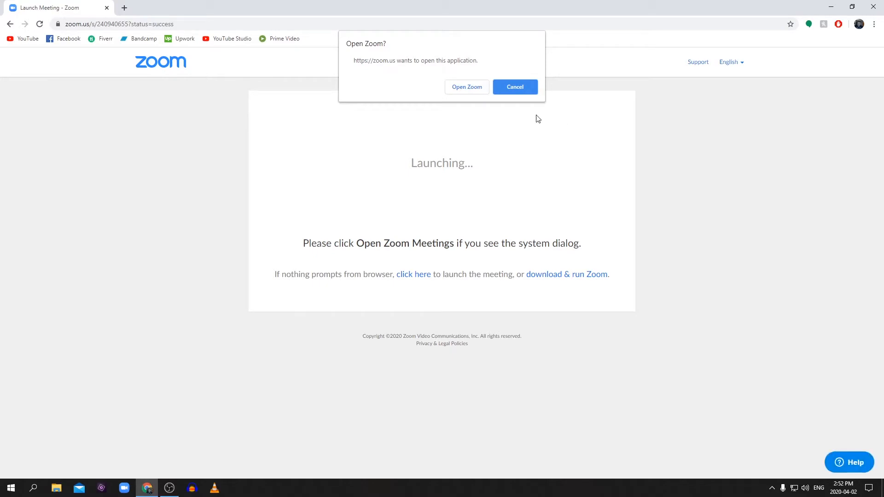
pyautogui.click(467, 88)
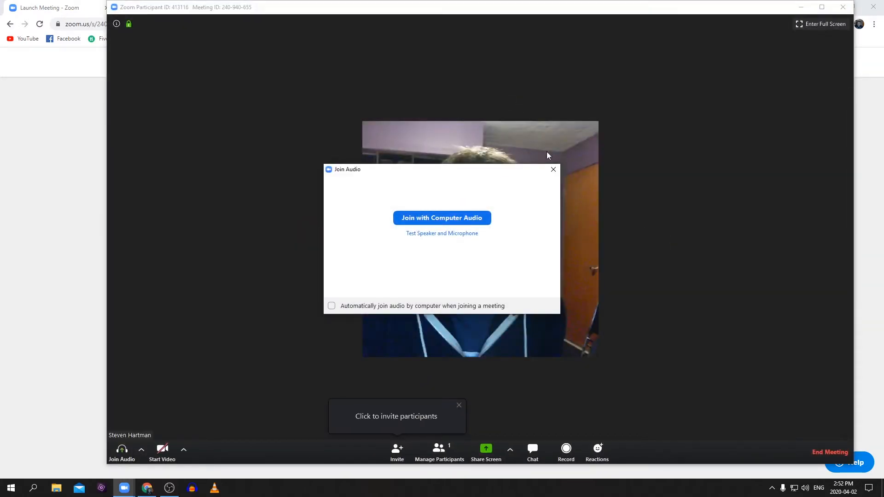
# End the hosted meeting for all participants and postpone the Zoom update.
pyautogui.click(837, 6)
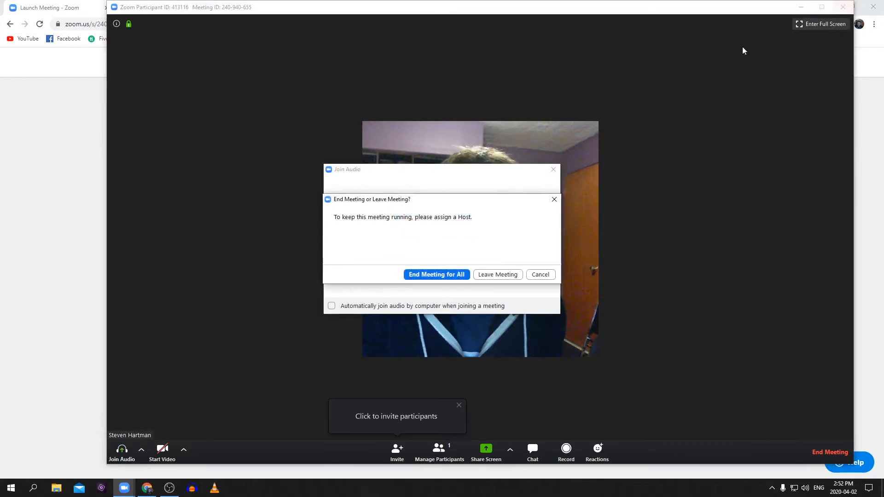
pyautogui.click(449, 274)
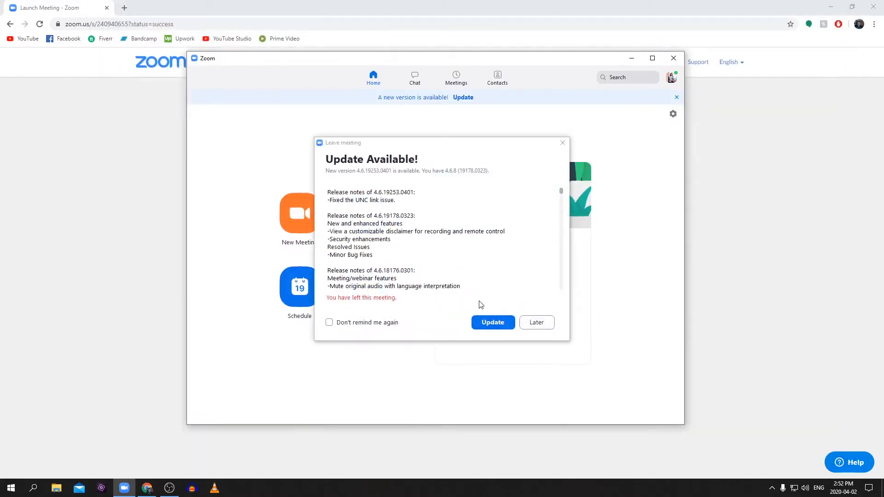
pyautogui.click(546, 323)
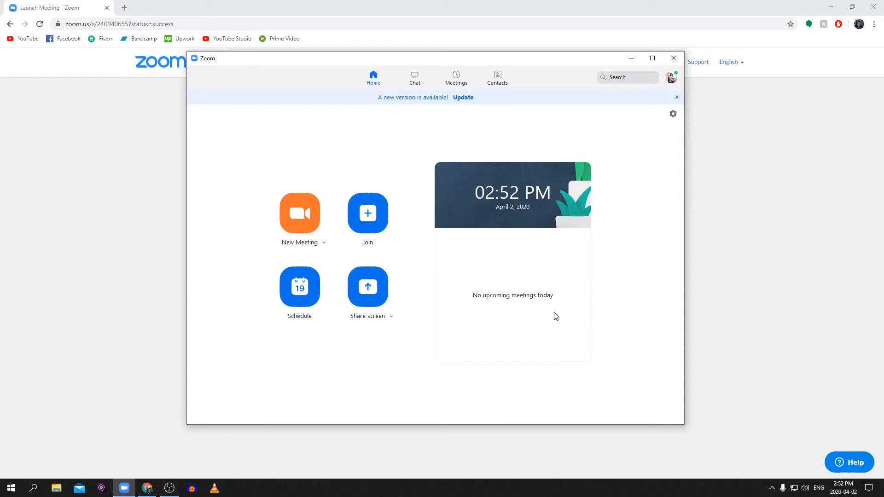
# Start a new meeting from the Zoom home screen and join it with computer audio.
pyautogui.click(301, 226)
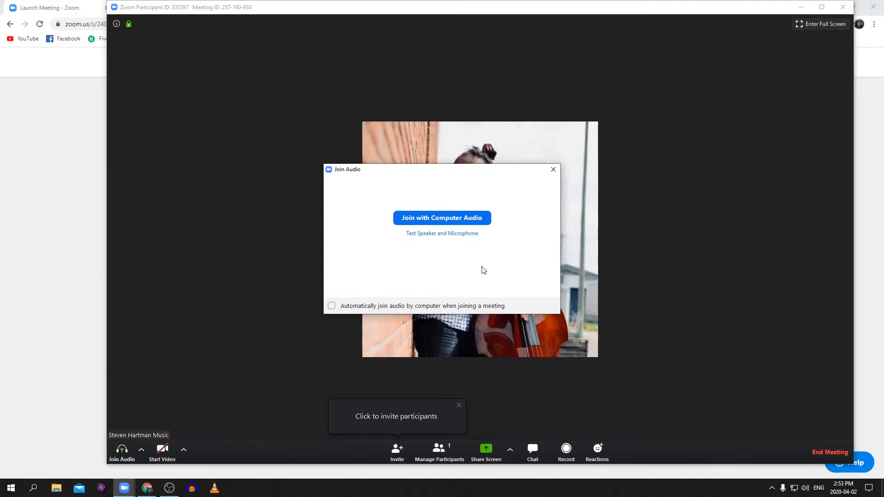
pyautogui.click(434, 219)
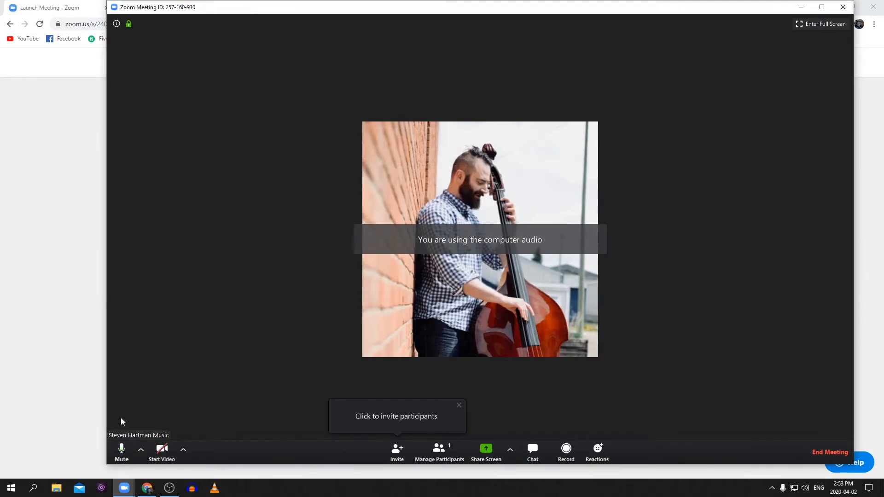
# Mute and unmute the microphone, and list the microphone and speaker choices for the meeting.
pyautogui.click(129, 456)
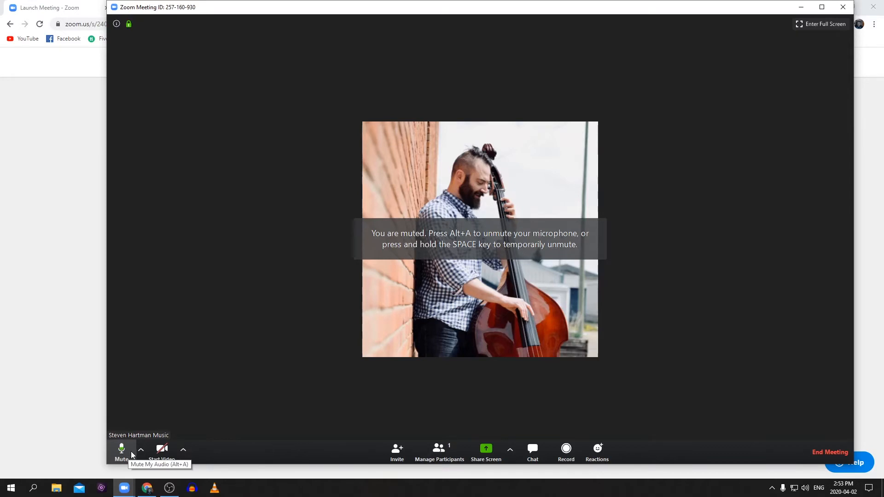
pyautogui.click(141, 451)
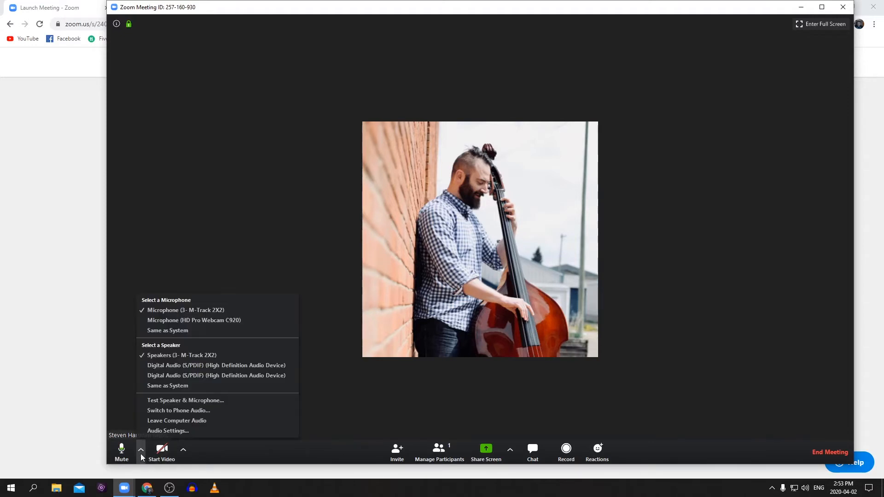
# List the camera choices for the meeting, and switch the video on and off again.
pyautogui.click(183, 451)
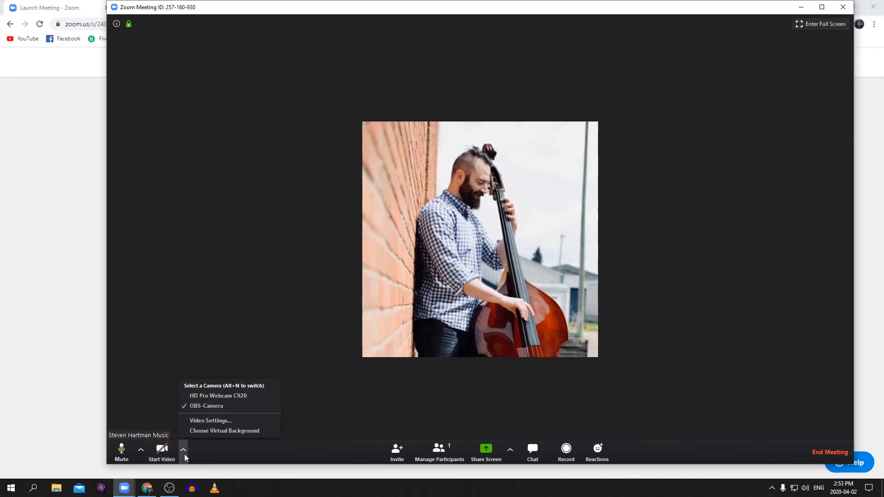
pyautogui.click(216, 460)
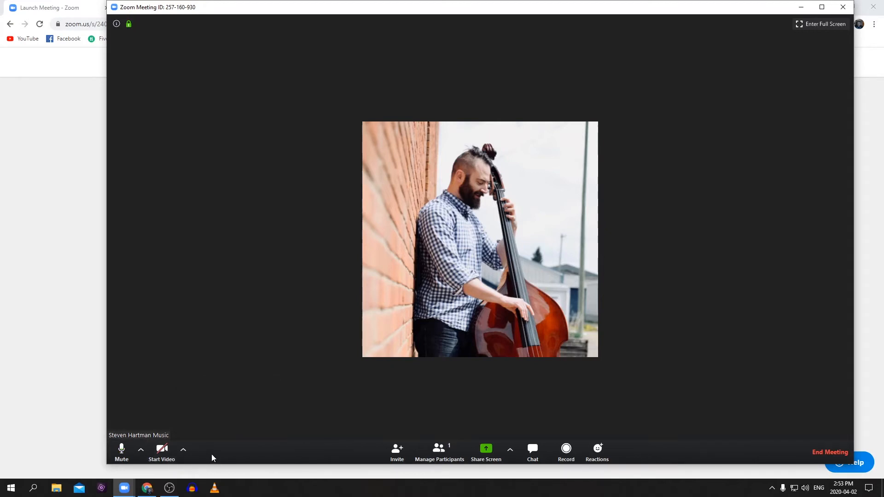
pyautogui.click(159, 456)
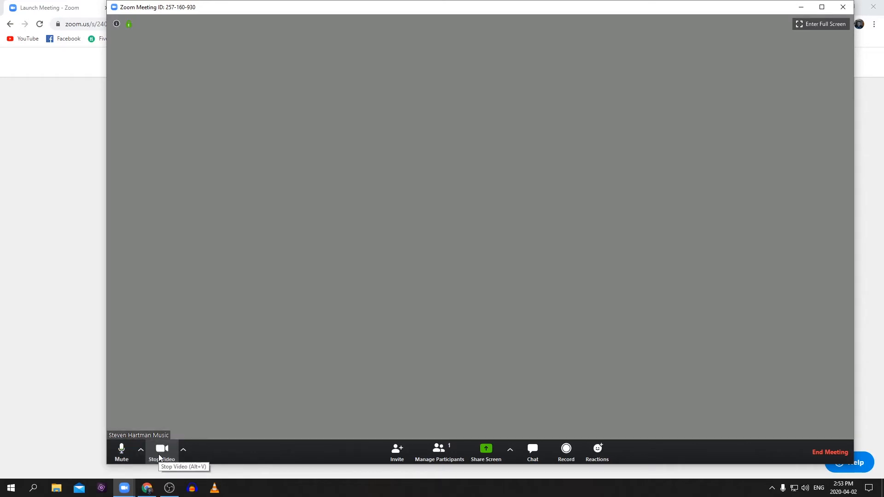
pyautogui.click(160, 456)
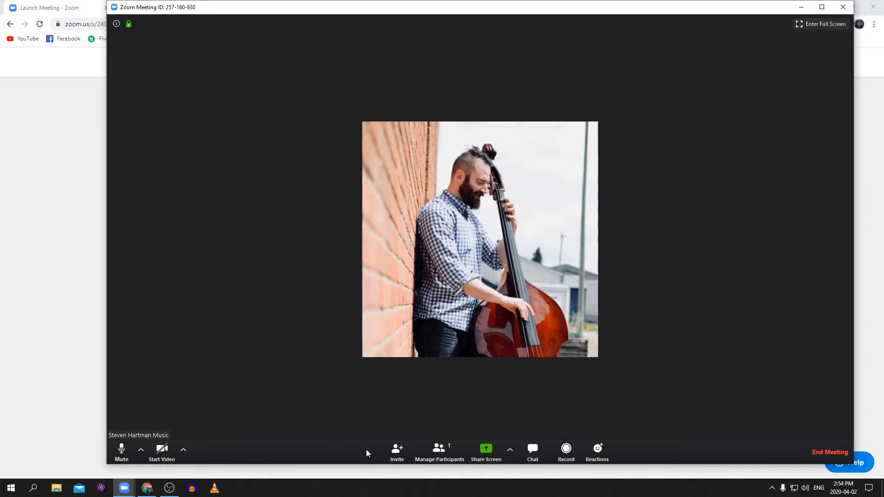
# Create an email invitation to the meeting with Gmail, close the unsent draft and return to the Zoom meeting window.
pyautogui.click(400, 451)
pyautogui.click(481, 156)
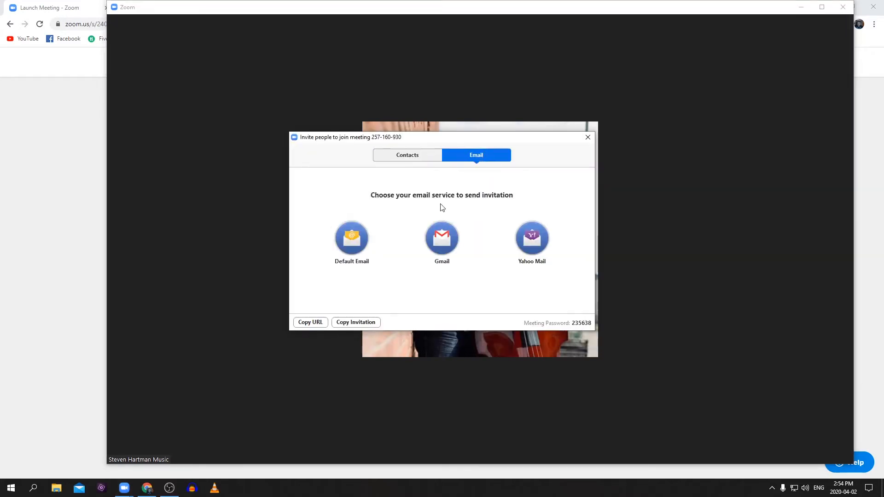
pyautogui.click(443, 238)
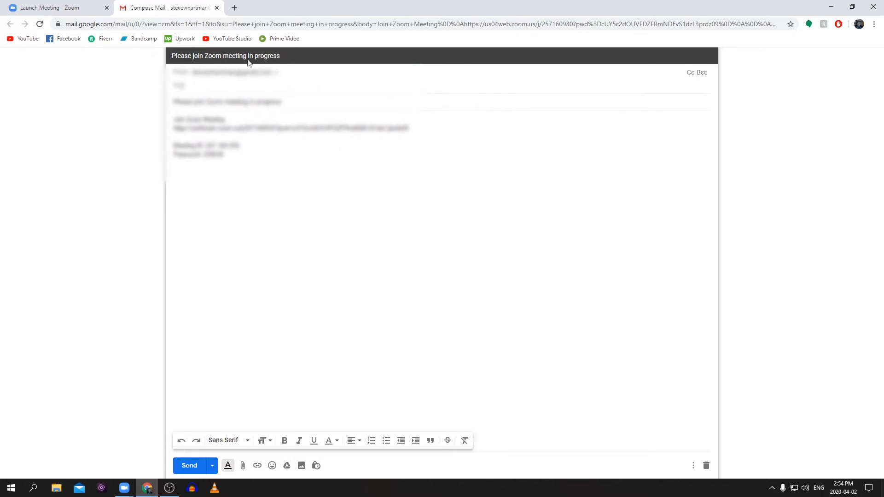
pyautogui.click(216, 8)
pyautogui.moveTo(130, 493)
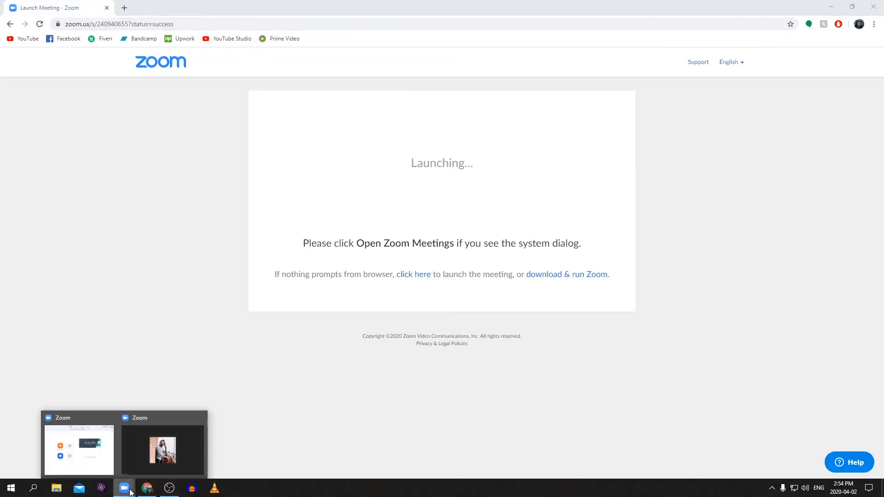
pyautogui.click(162, 449)
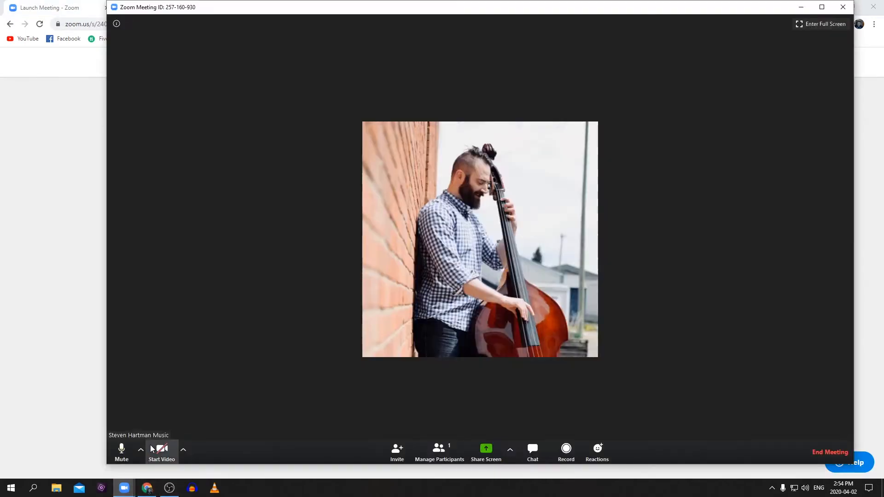
# Show the meeting's participants list, and view the windows and screens offered for sharing without starting a share.
pyautogui.click(440, 452)
pyautogui.moveTo(767, 47)
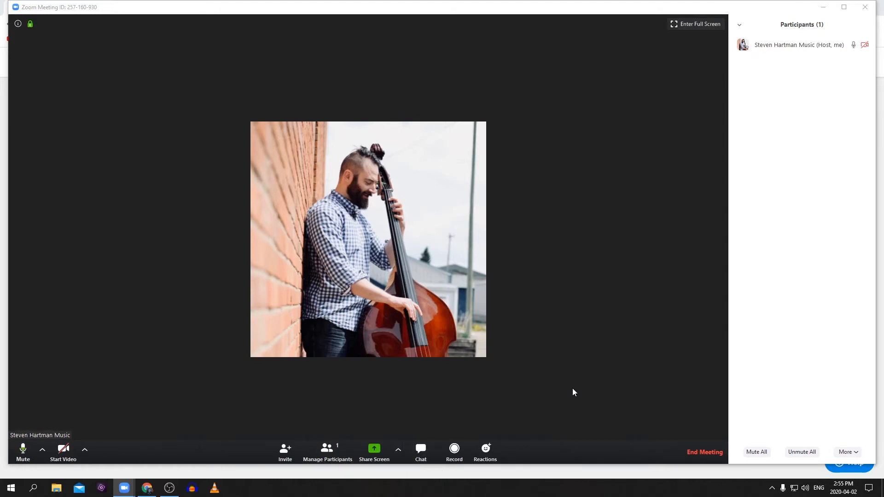
pyautogui.click(388, 451)
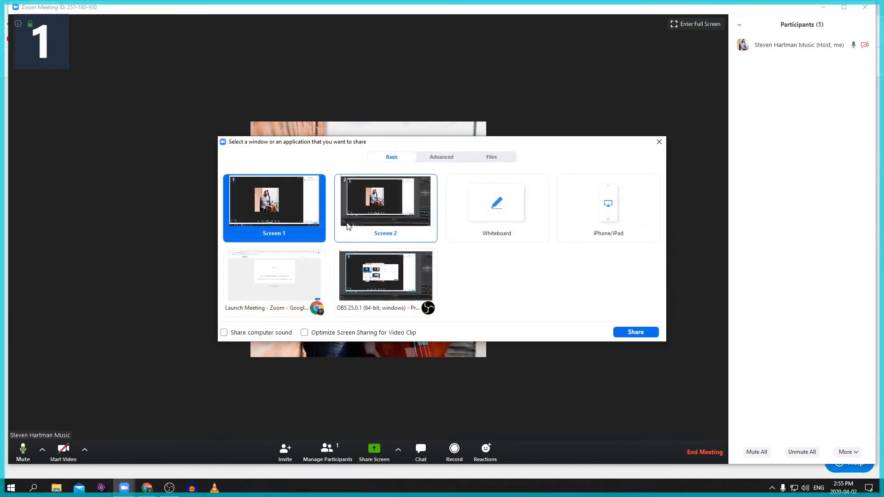
pyautogui.click(659, 141)
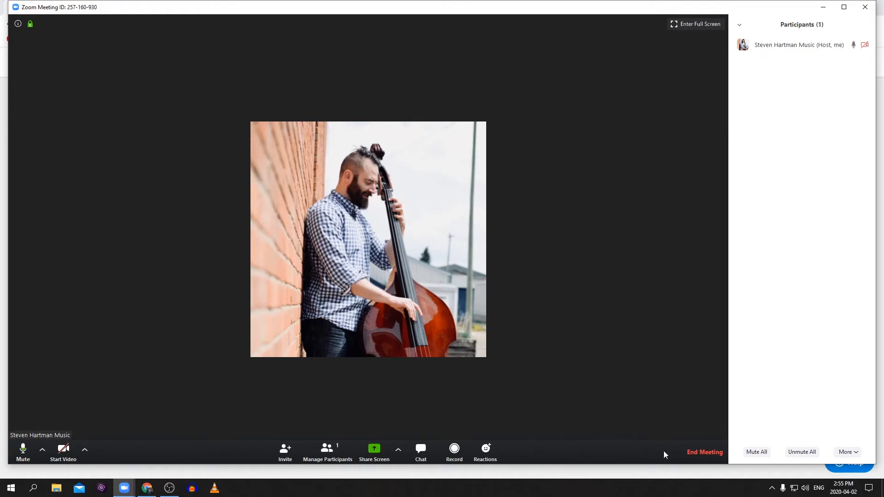
# End the current Zoom meeting for all participants.
pyautogui.click(701, 454)
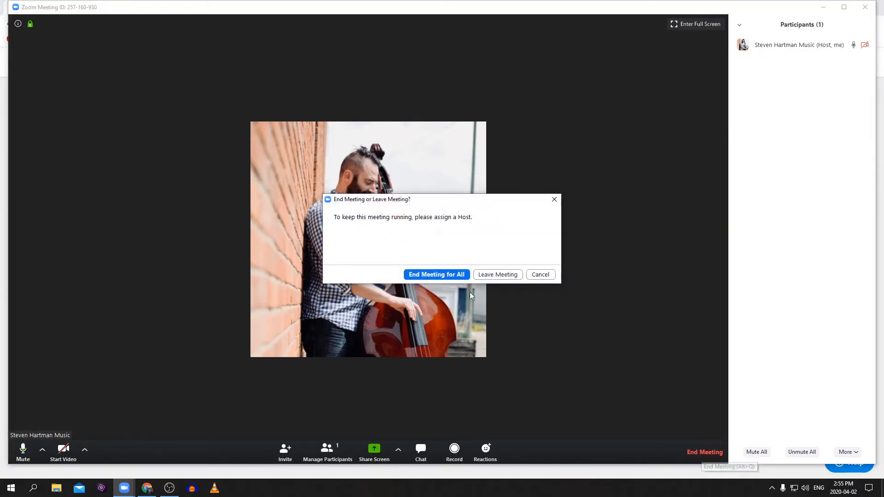
pyautogui.click(443, 275)
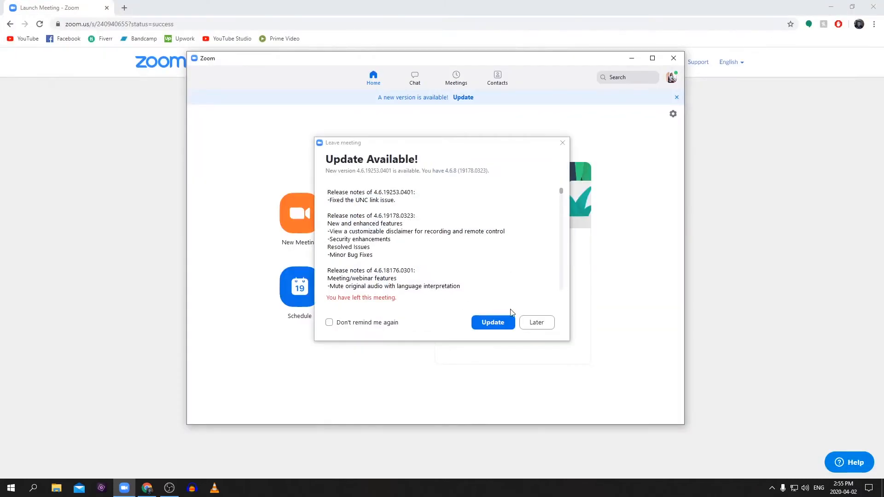
# Postpone the offered Zoom update, and review the camera, My Video and Meetings options in the video settings.
pyautogui.click(531, 323)
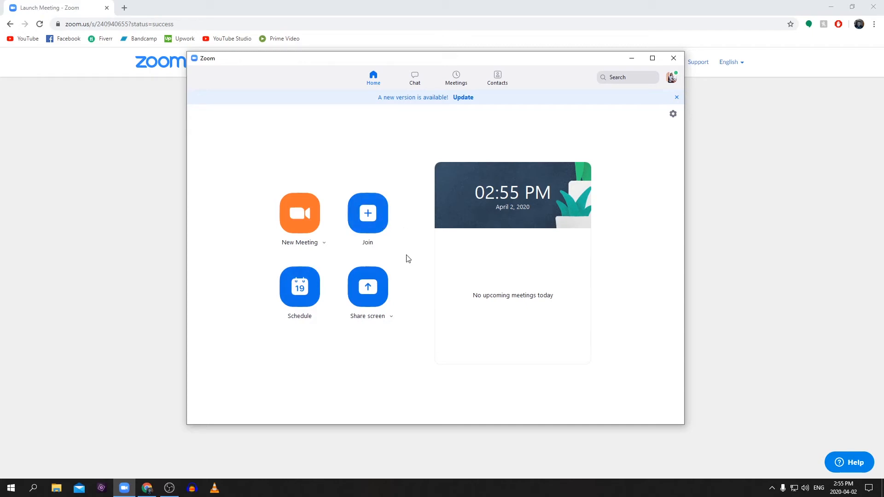
pyautogui.click(673, 114)
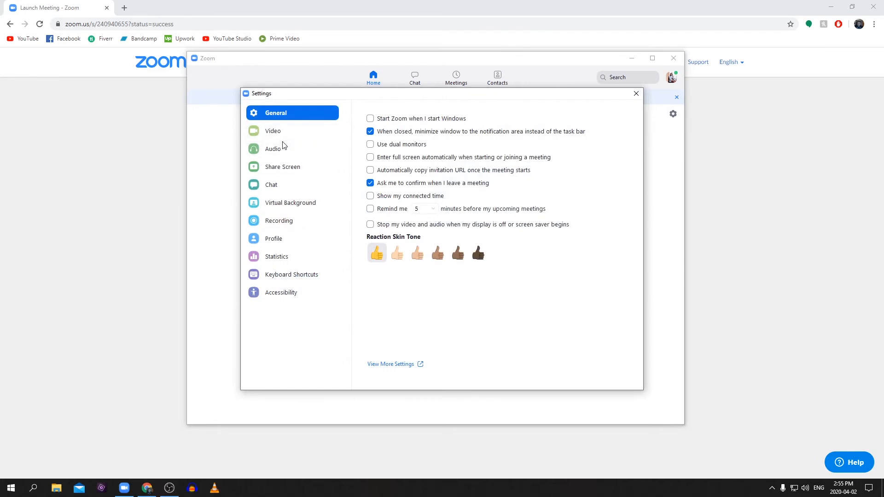
pyautogui.click(283, 139)
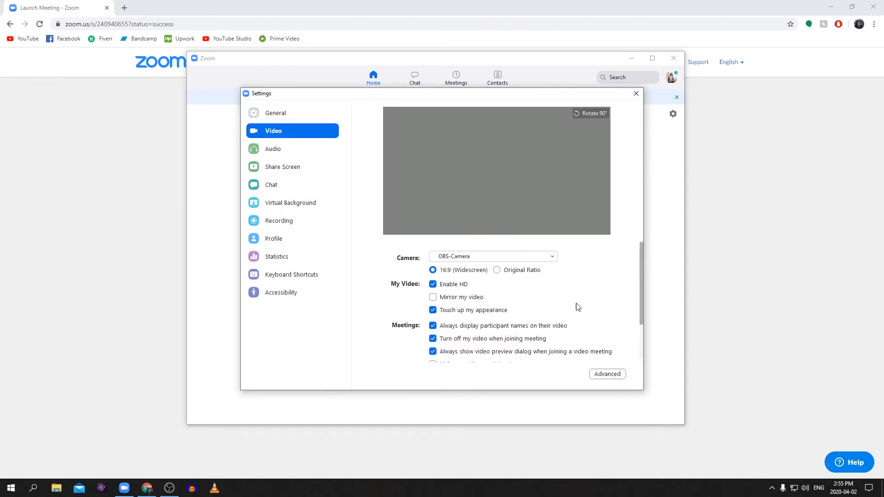
pyautogui.scroll(-5, 576, 295)
pyautogui.scroll(5, 583, 334)
pyautogui.scroll(-2, 477, 289)
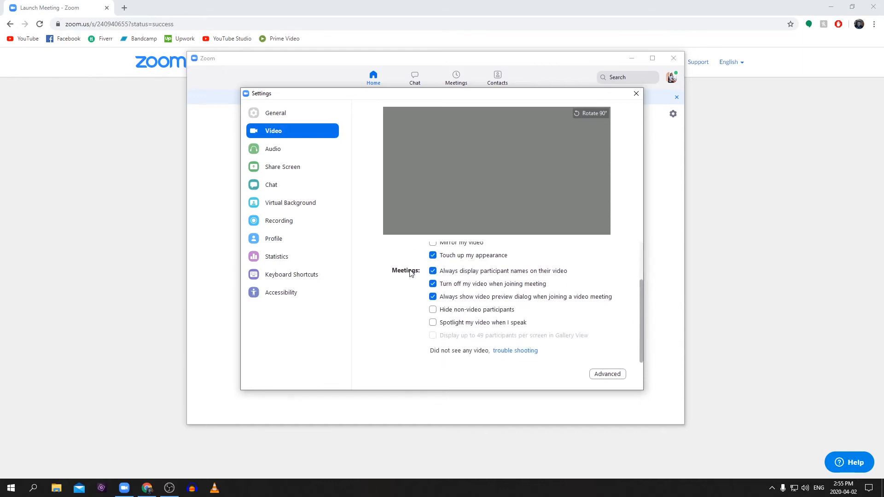
# Review the speaker and microphone options in the audio settings, including the advanced audio processing options, and return to the main audio settings.
pyautogui.click(288, 151)
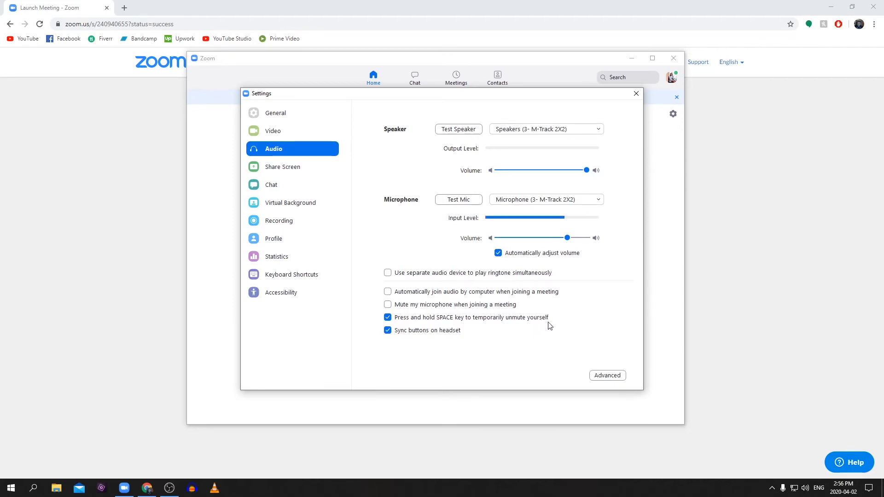
pyautogui.click(606, 378)
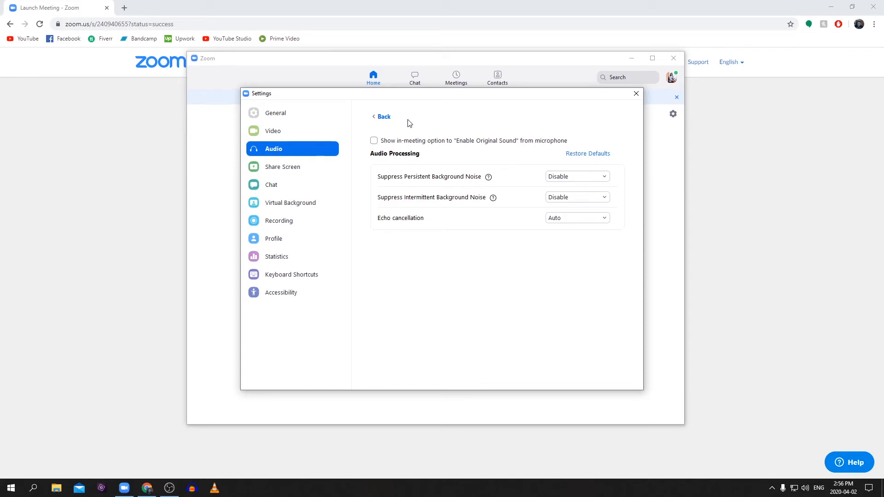
pyautogui.click(384, 118)
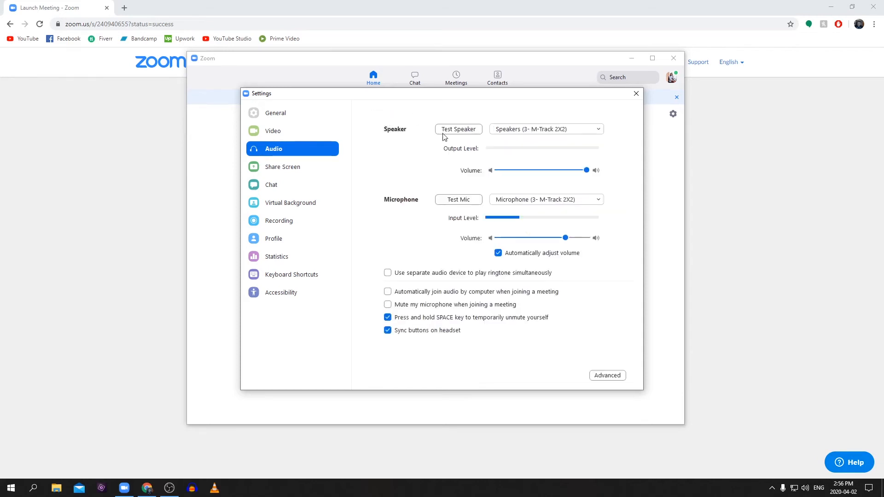